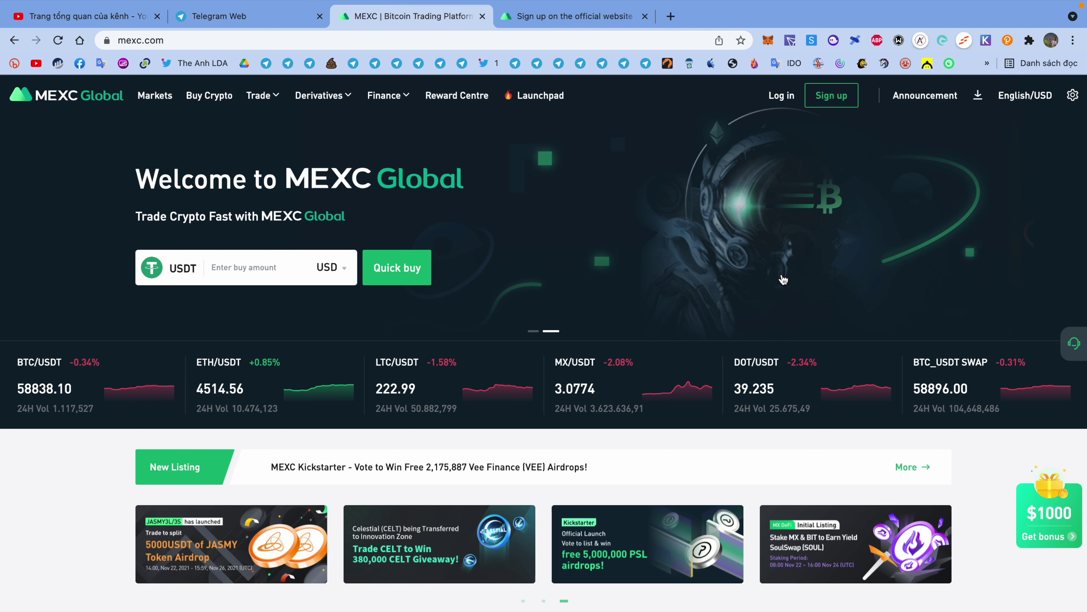
Fill in the sign-up email, password and matching confirmation, then get a code past the slider captcha
click(606, 17)
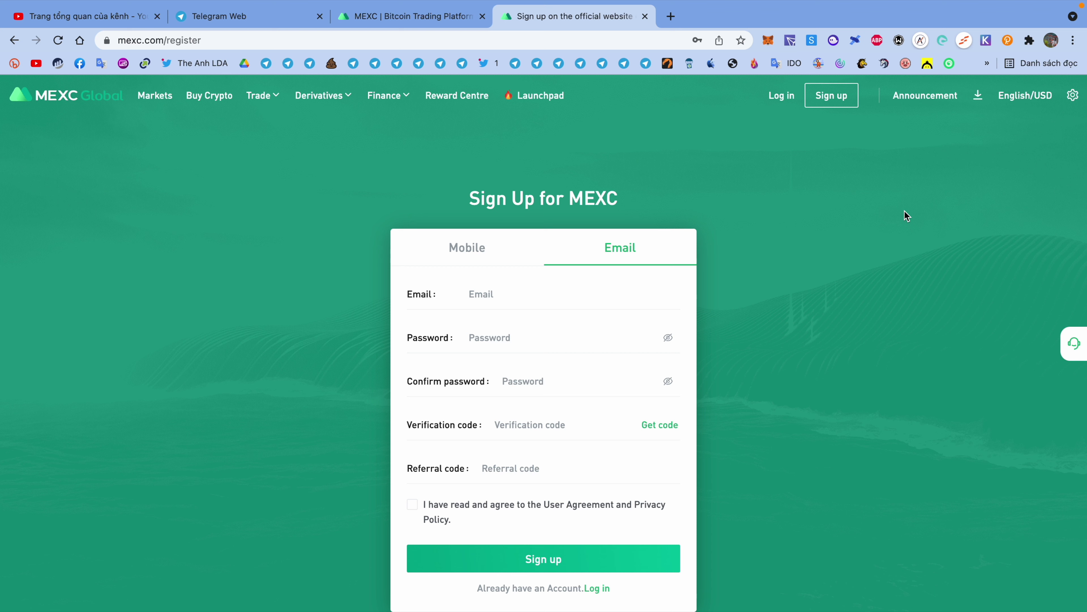
click(517, 294)
click(519, 338)
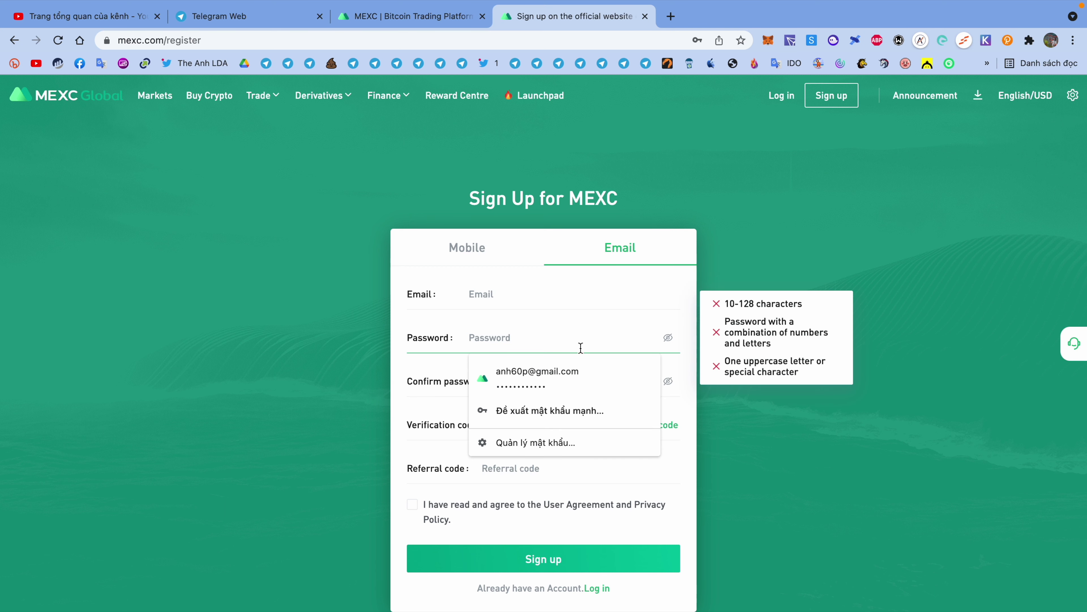
click(706, 411)
click(586, 389)
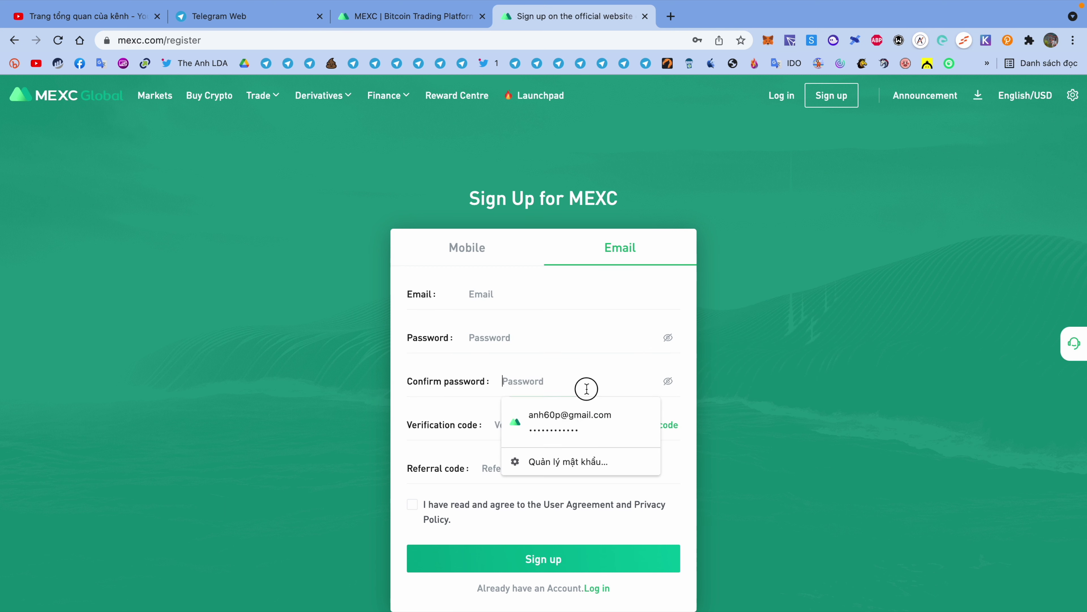
click(848, 445)
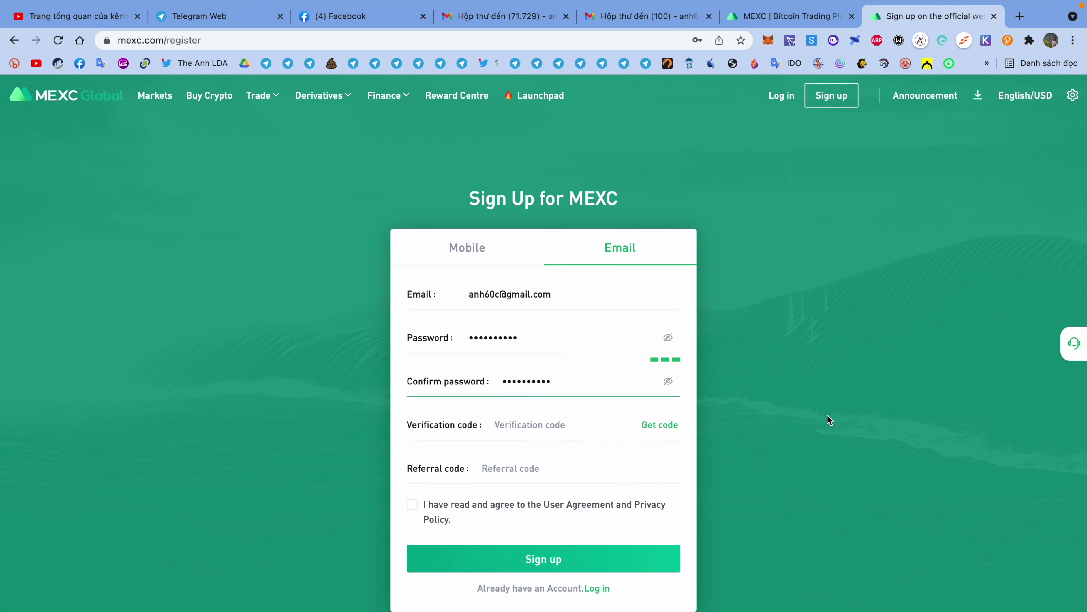
click(666, 425)
drag(474, 393, 567, 384)
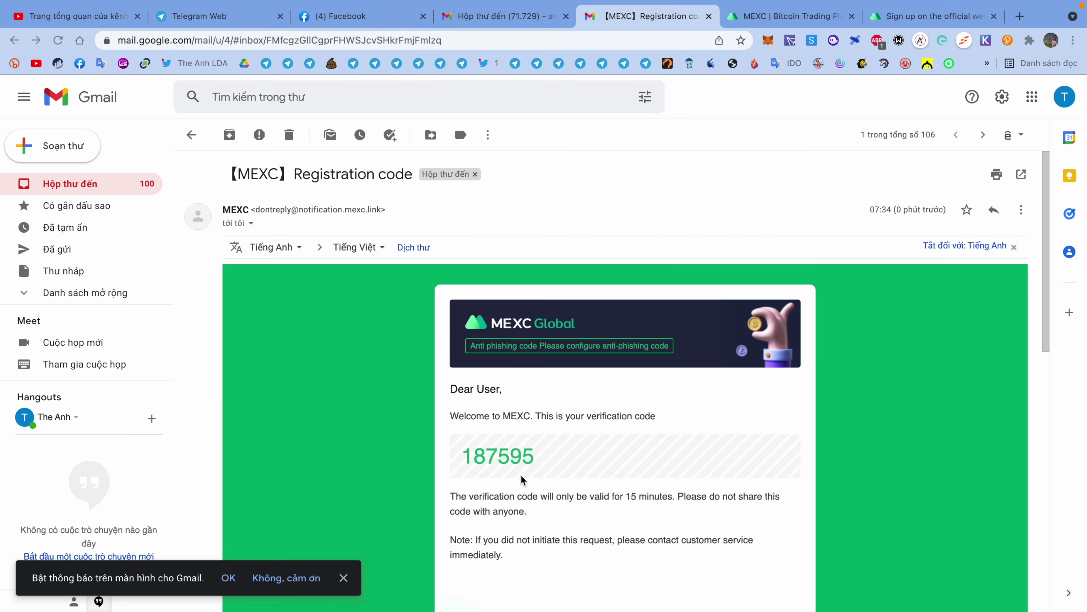
Paste the emailed registration code, accept the User Agreement and Privacy Policy, and sign up
click(510, 458)
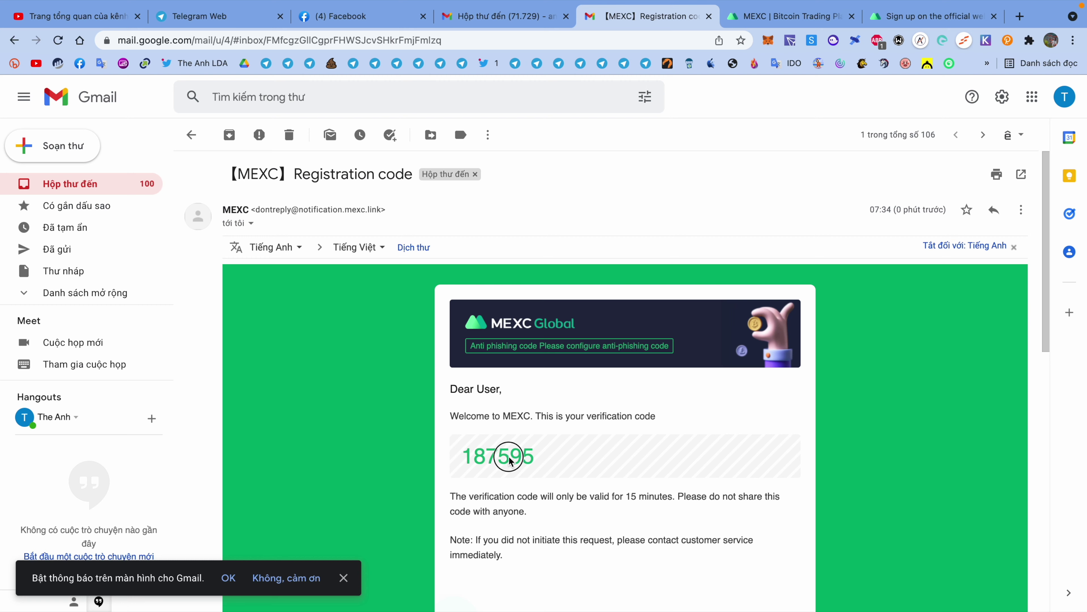
double_click(510, 457)
key(super+c)
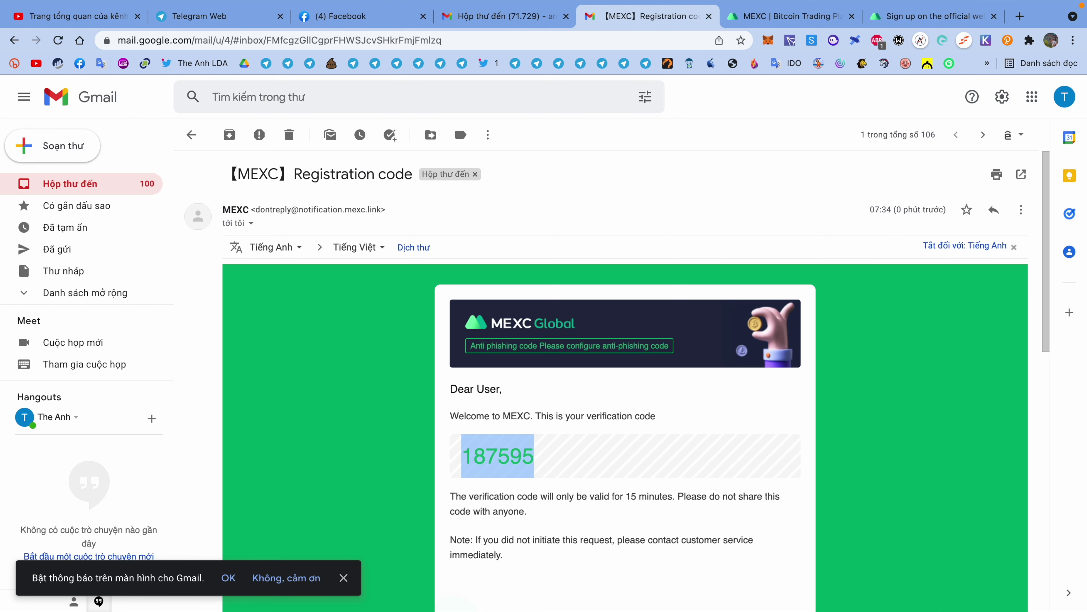
click(891, 16)
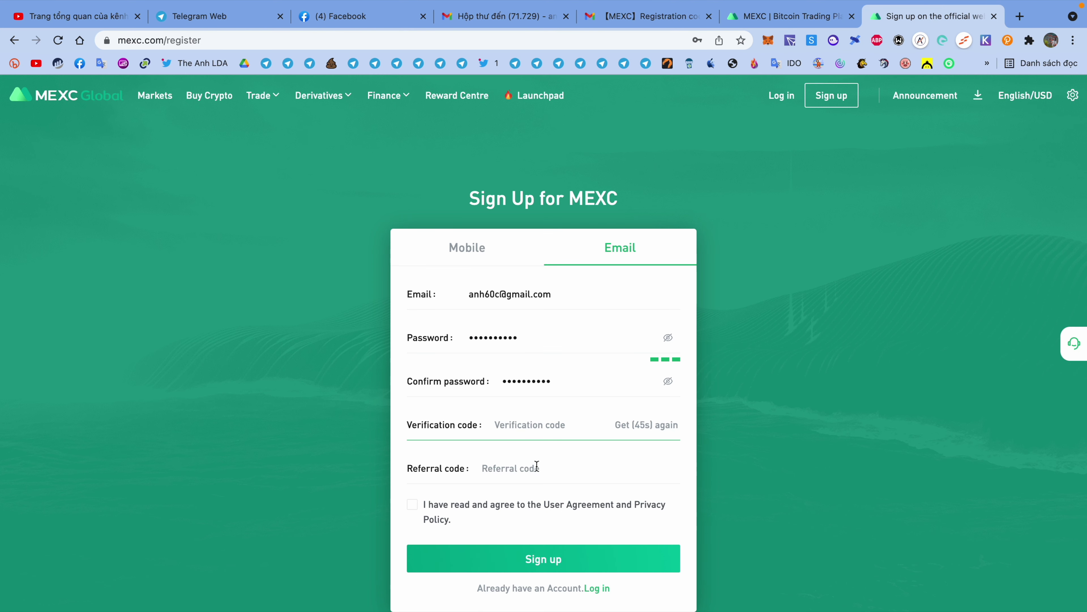
key(super+v)
click(412, 504)
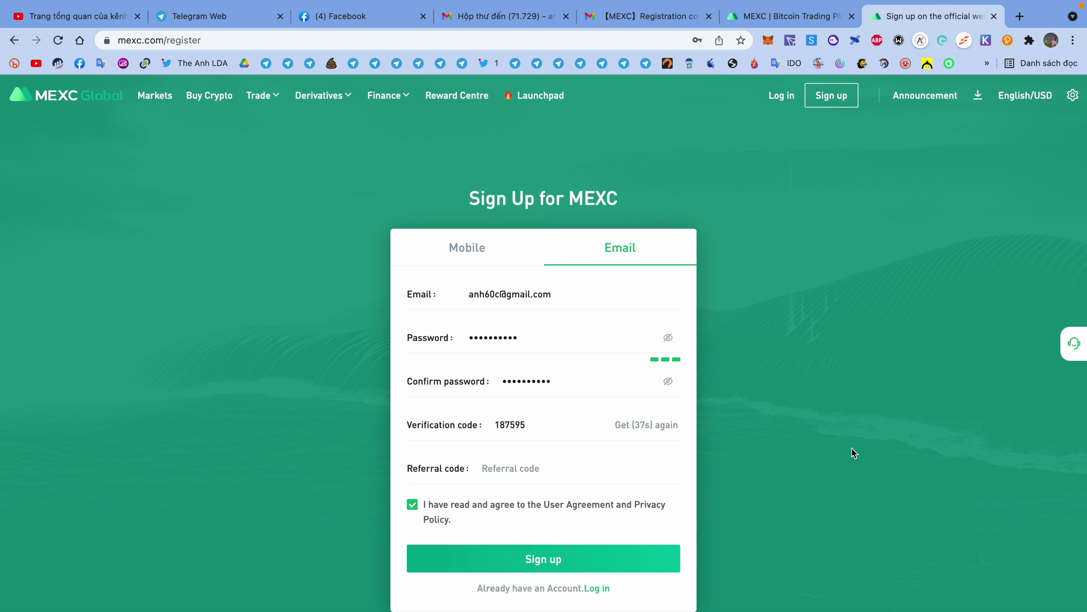
click(553, 568)
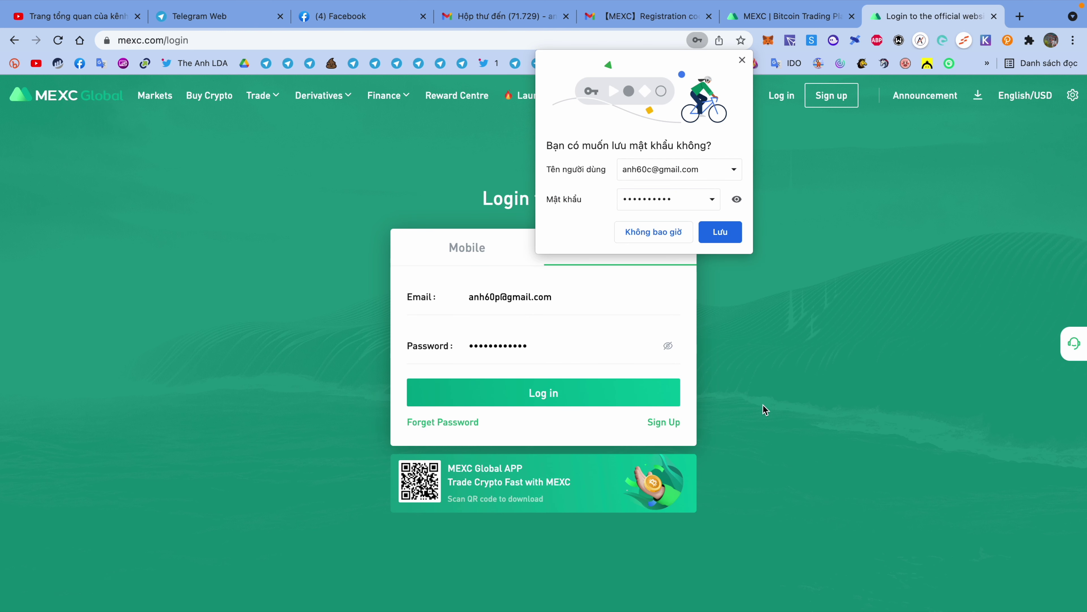
Remove the stray letter from the login email and re-enter the account password
click(505, 297)
key(BackSpace)
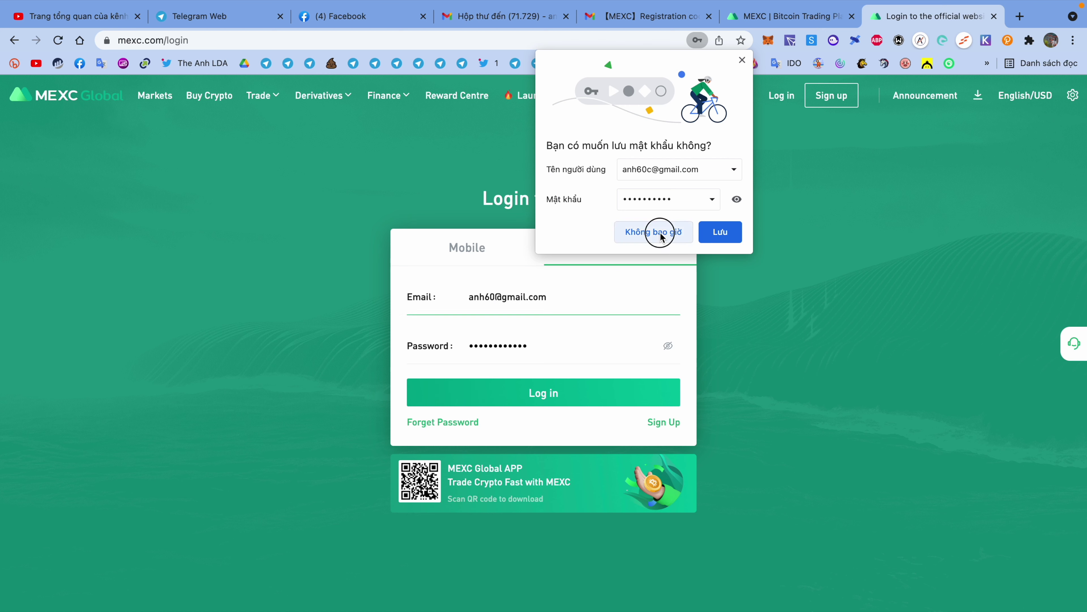
click(669, 236)
double_click(467, 342)
text(••••)
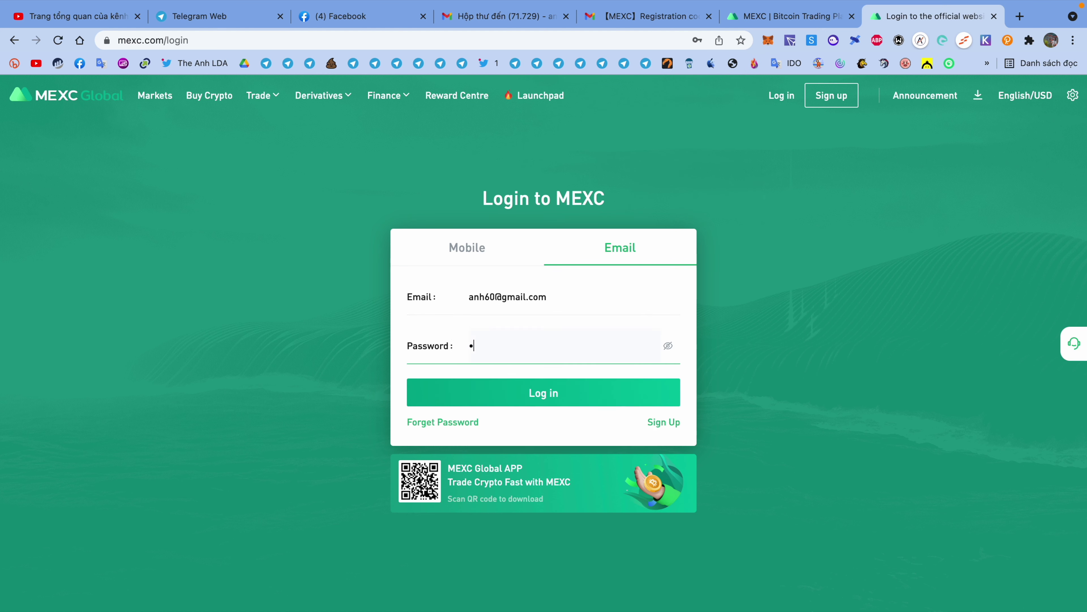
text(••••)
Submit the login, solve the slider captcha, and decline Chrome's offer to save the password
click(539, 392)
drag(474, 384, 555, 384)
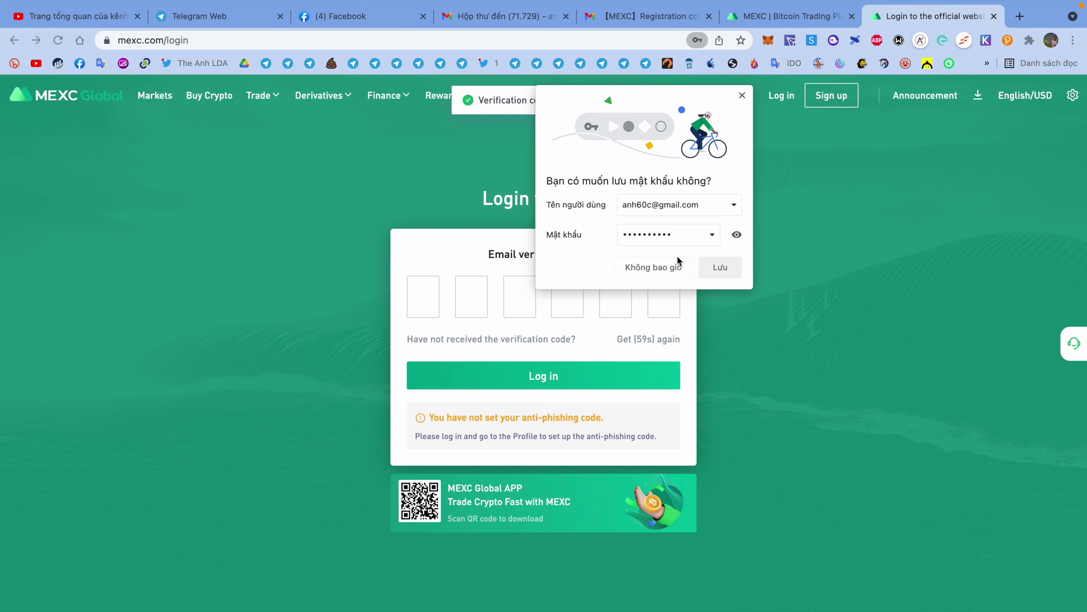
click(653, 267)
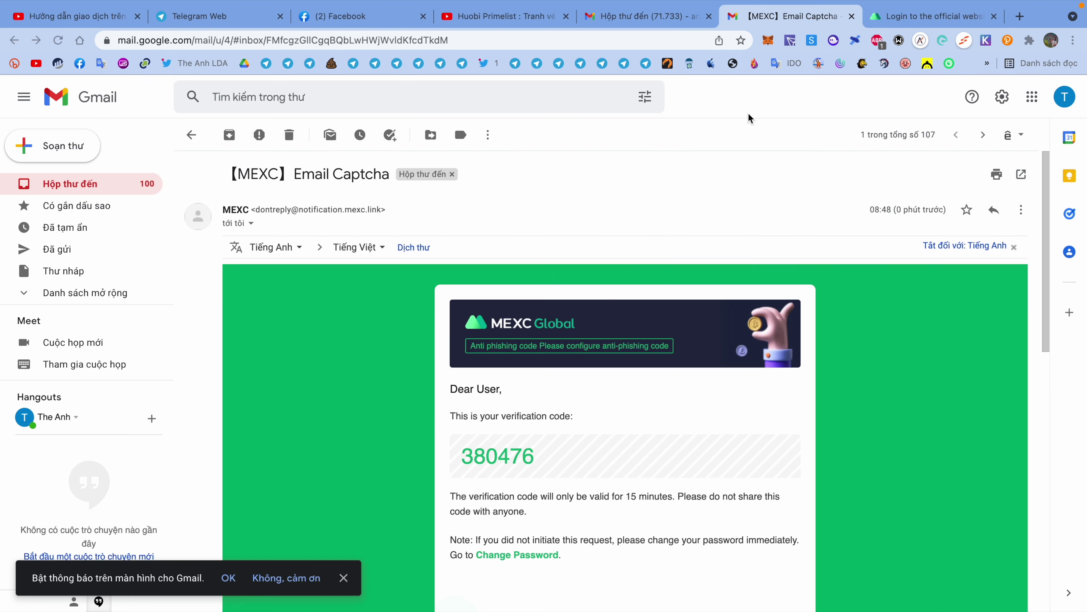
scroll(749, 249, down, 3)
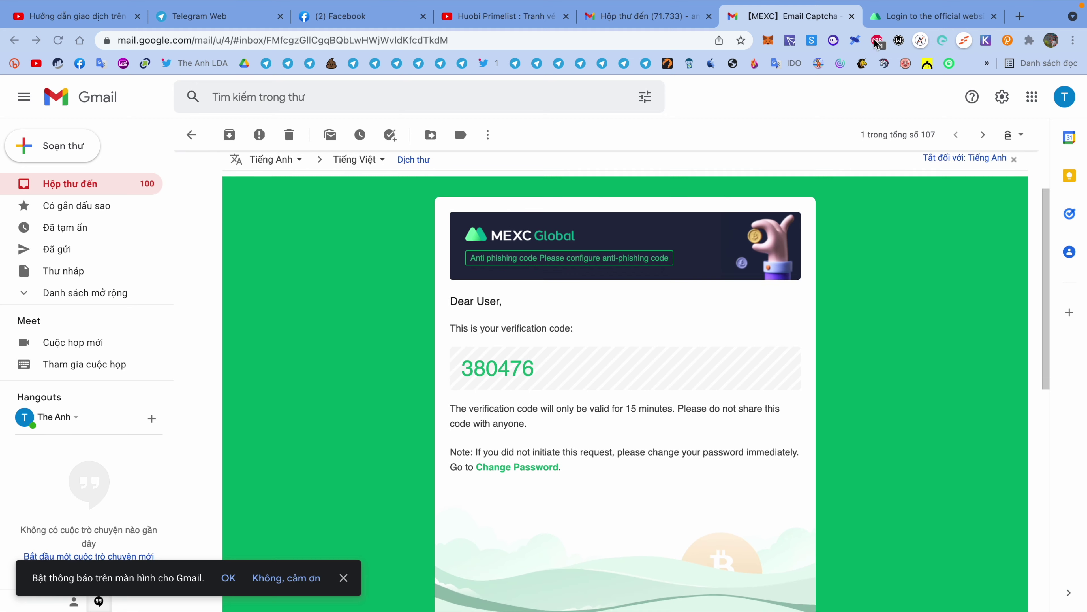
Enter the six-digit login code from the Gmail Email Captcha message in two parts
click(901, 22)
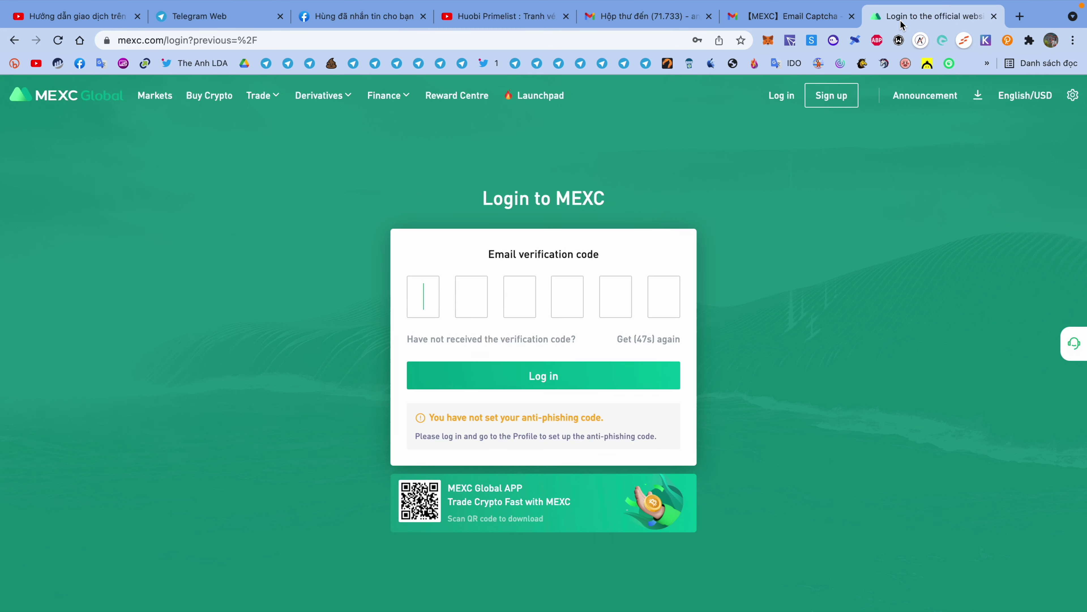
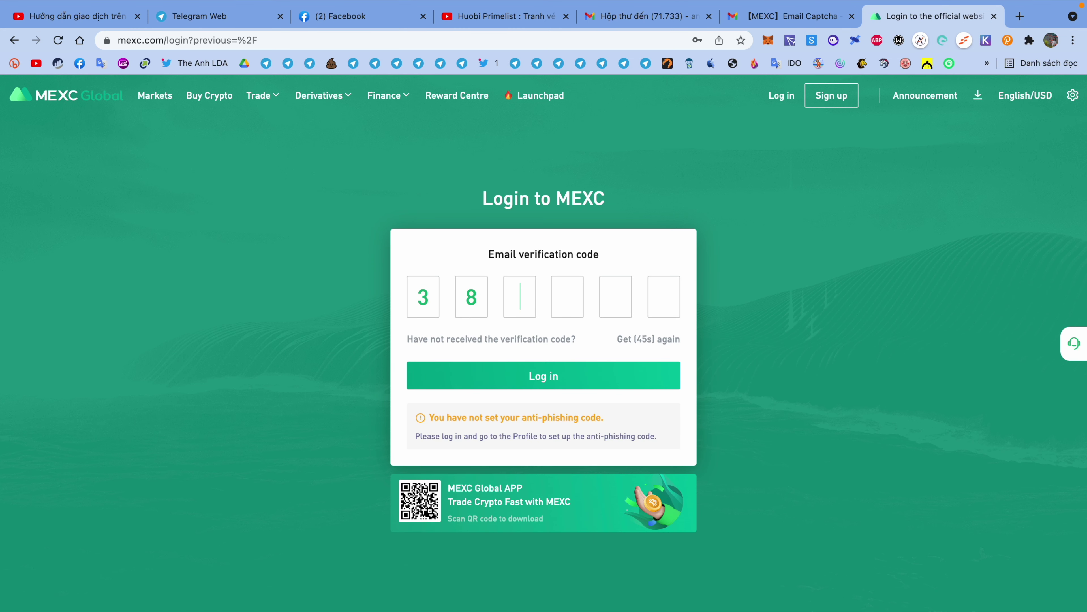
click(808, 22)
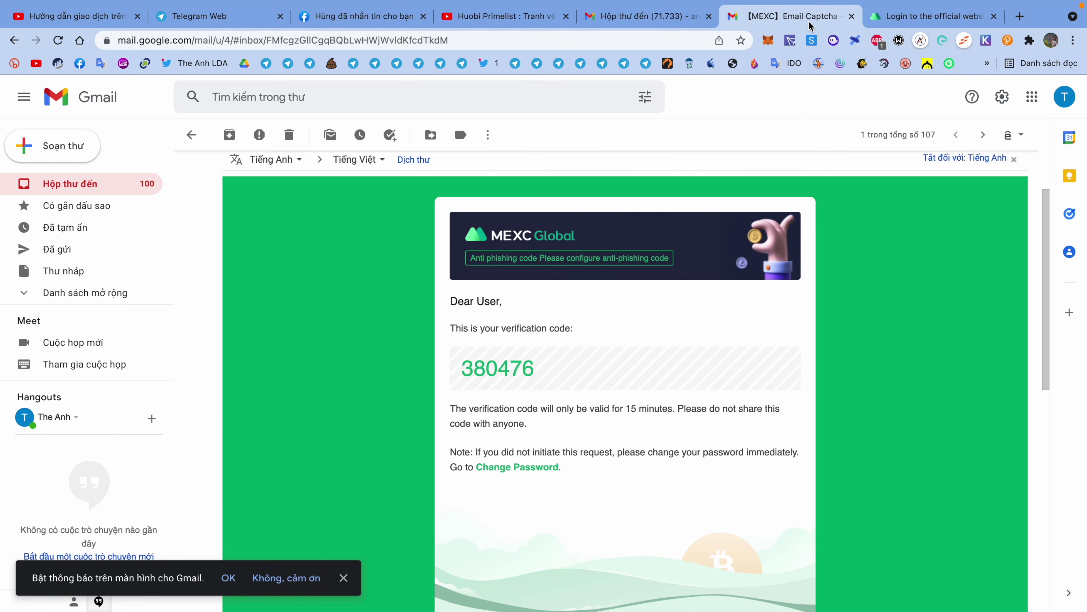
click(899, 17)
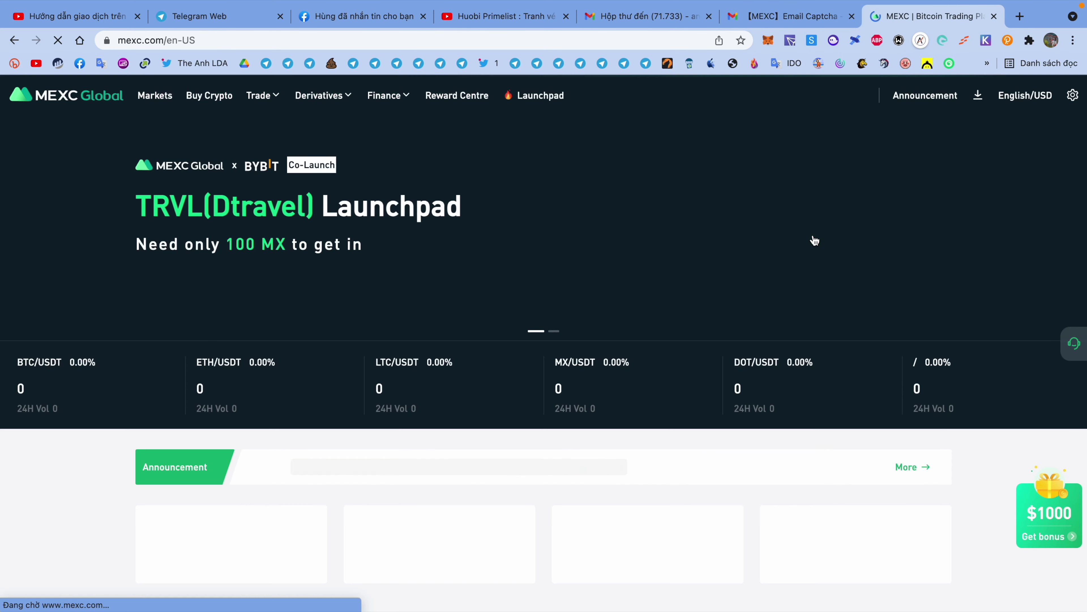
Open Verify your Identity from the user icon's account dropdown
mouse_move(830, 99)
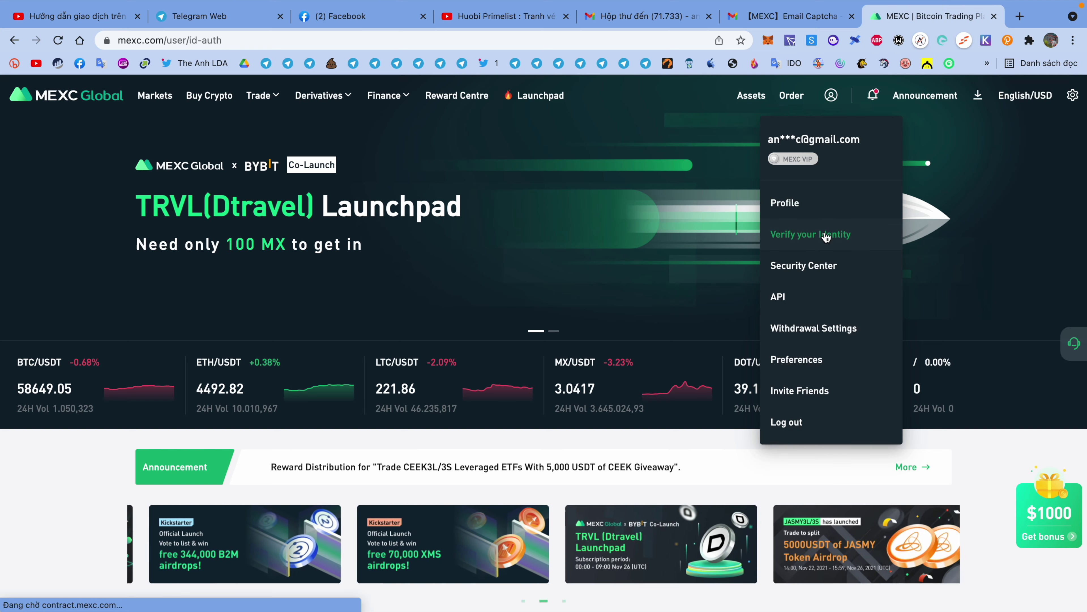
click(825, 235)
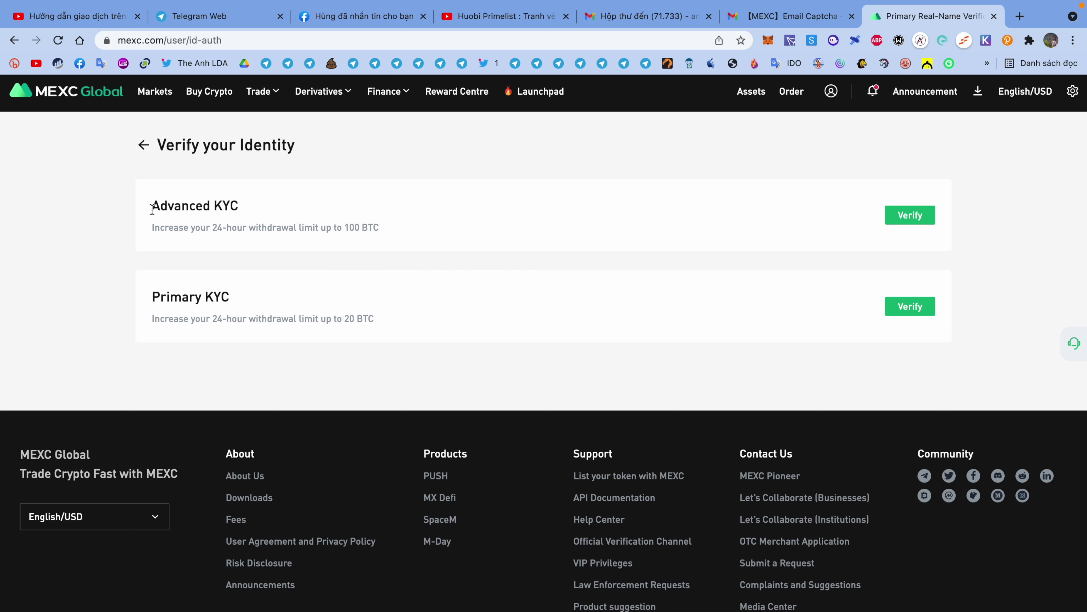
drag(151, 206, 246, 206)
Highlight the 100 BTC withdrawal limit, then switch the site language to Tiếng Việt
click(324, 208)
drag(342, 226, 408, 231)
click(413, 235)
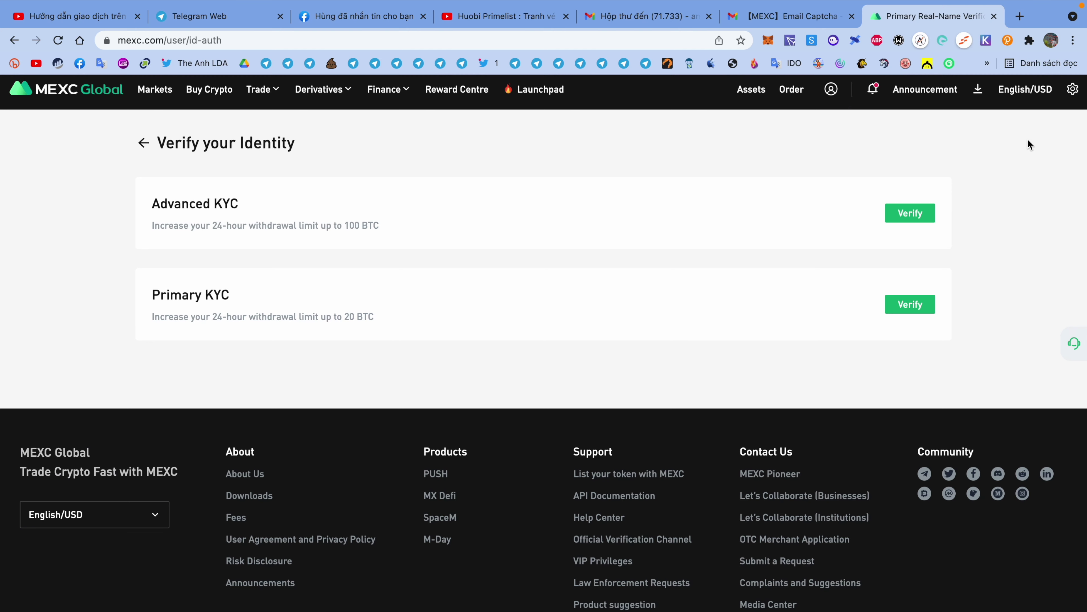
mouse_move(1013, 110)
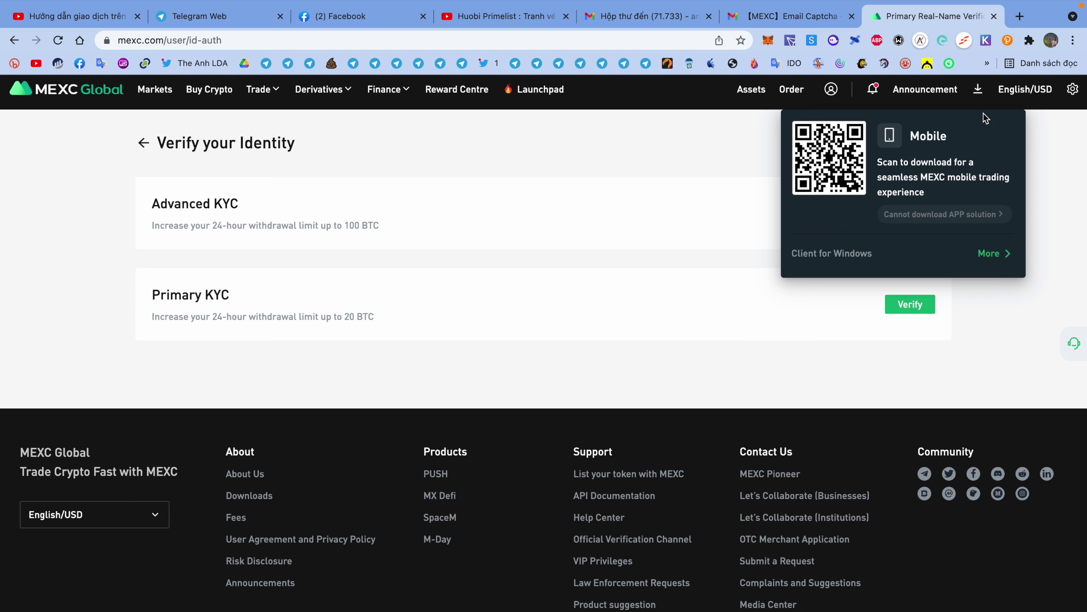
click(891, 231)
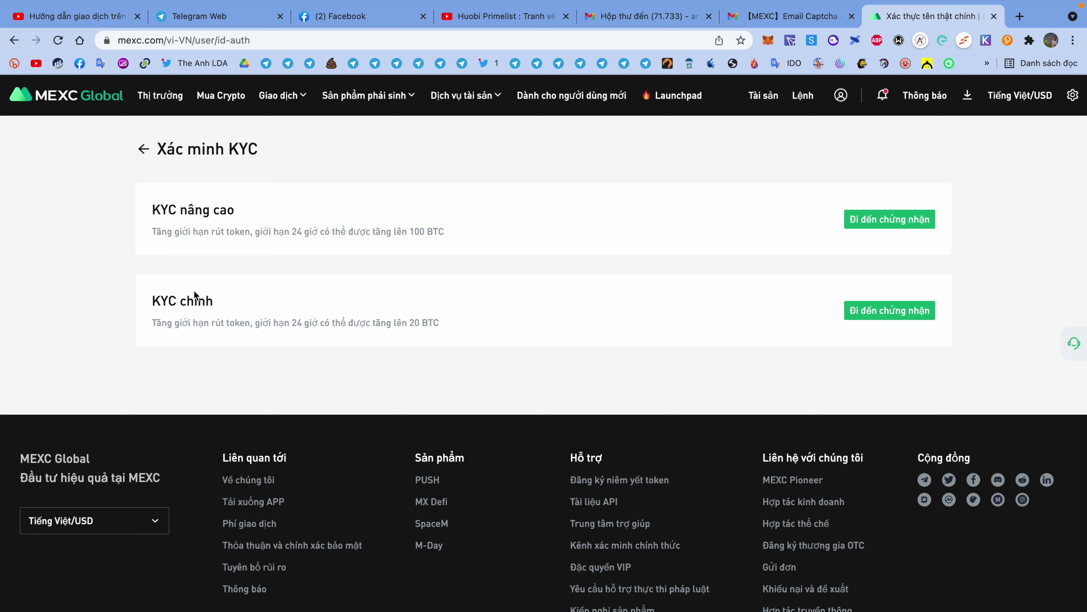
Switch the language back to English and highlight Primary KYC with its 20 BTC limit
mouse_move(1023, 97)
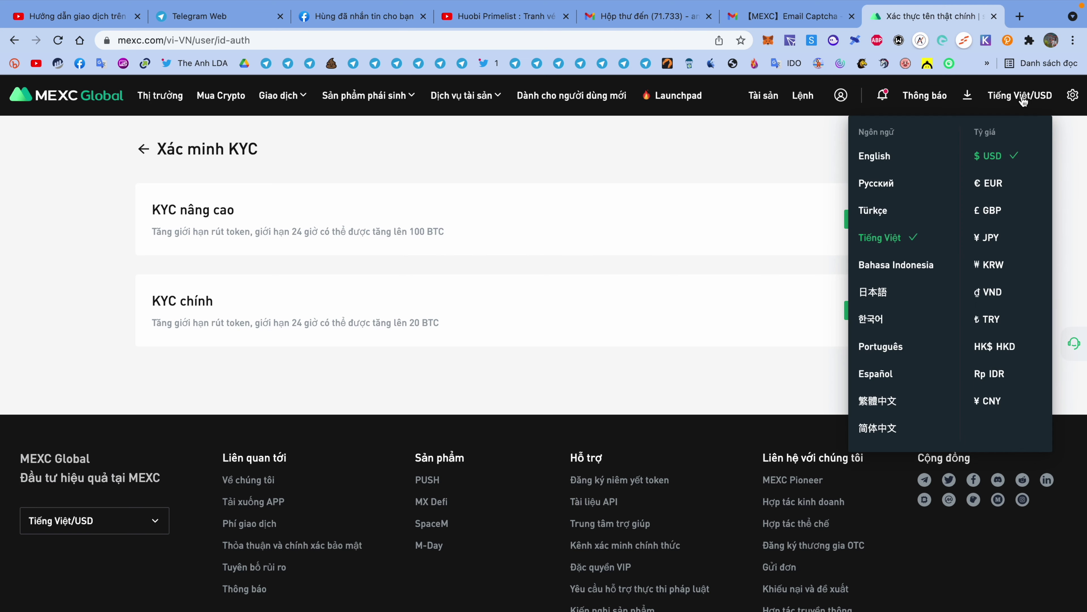
click(913, 157)
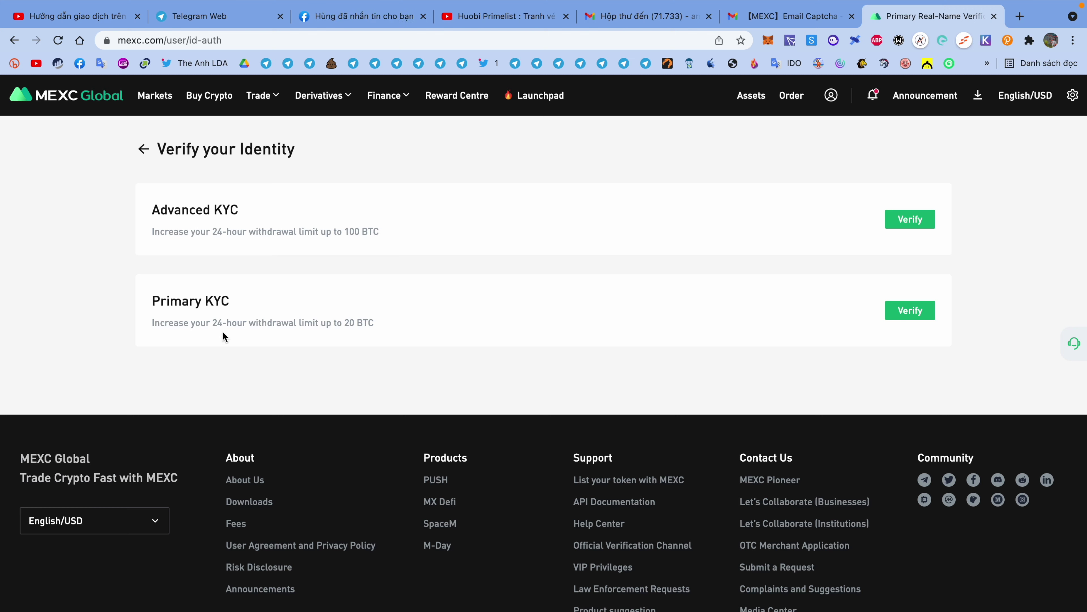
drag(153, 302, 405, 334)
click(243, 306)
click(269, 313)
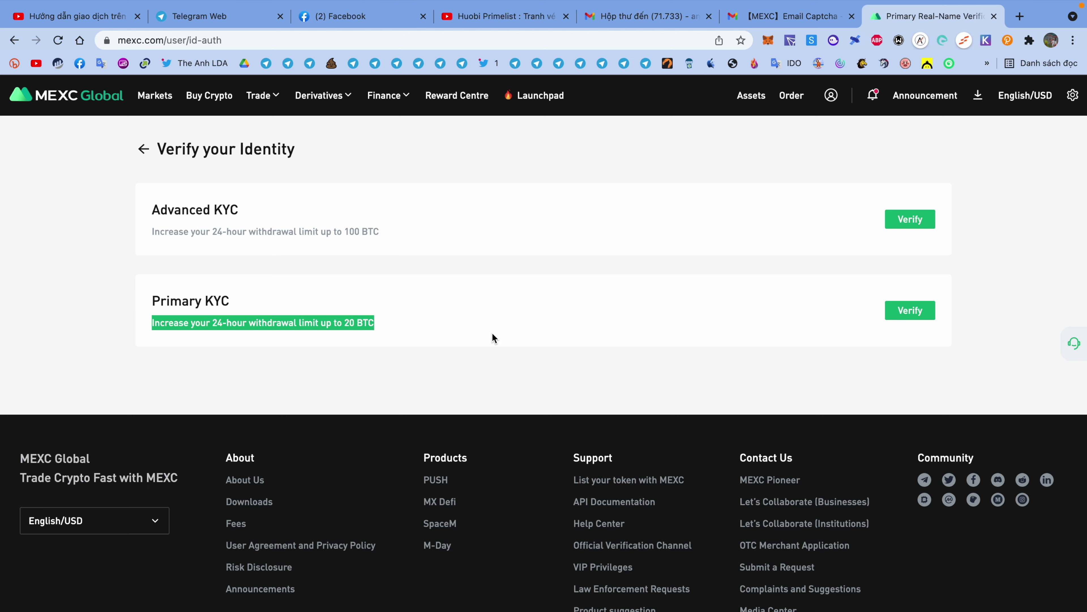
click(908, 314)
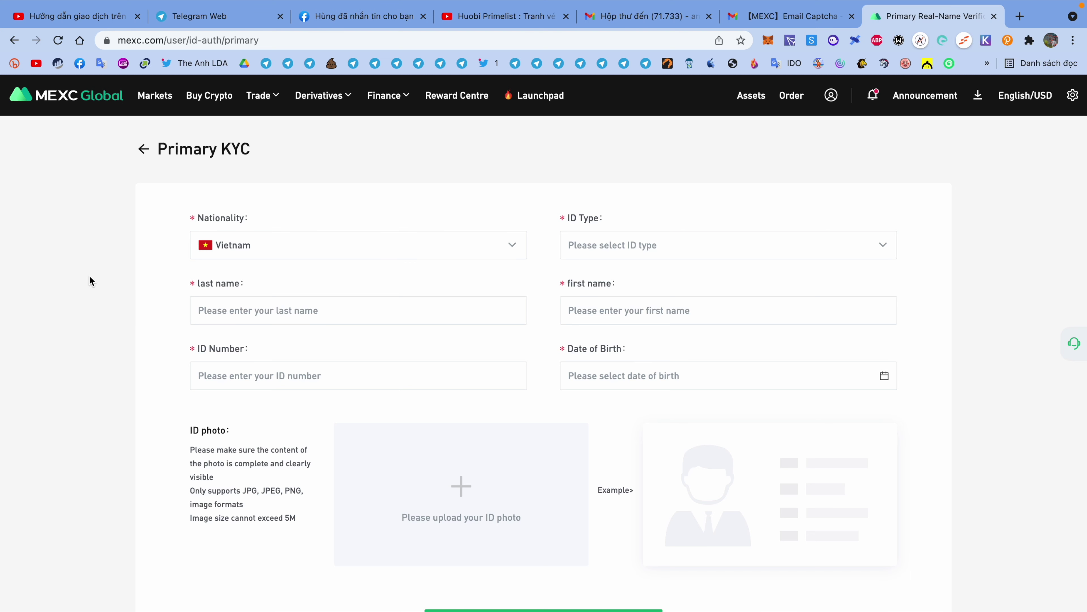
Open the ID type dropdown on the Primary KYC form with Vietnam nationality
click(877, 248)
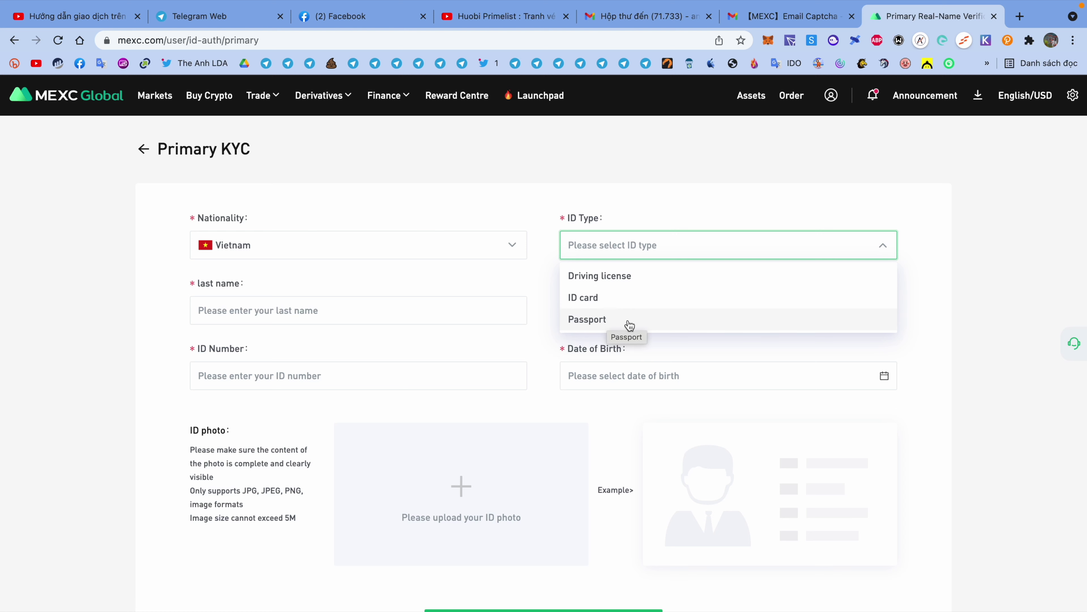
Choose ID card as the ID type and point out the first name field
click(599, 300)
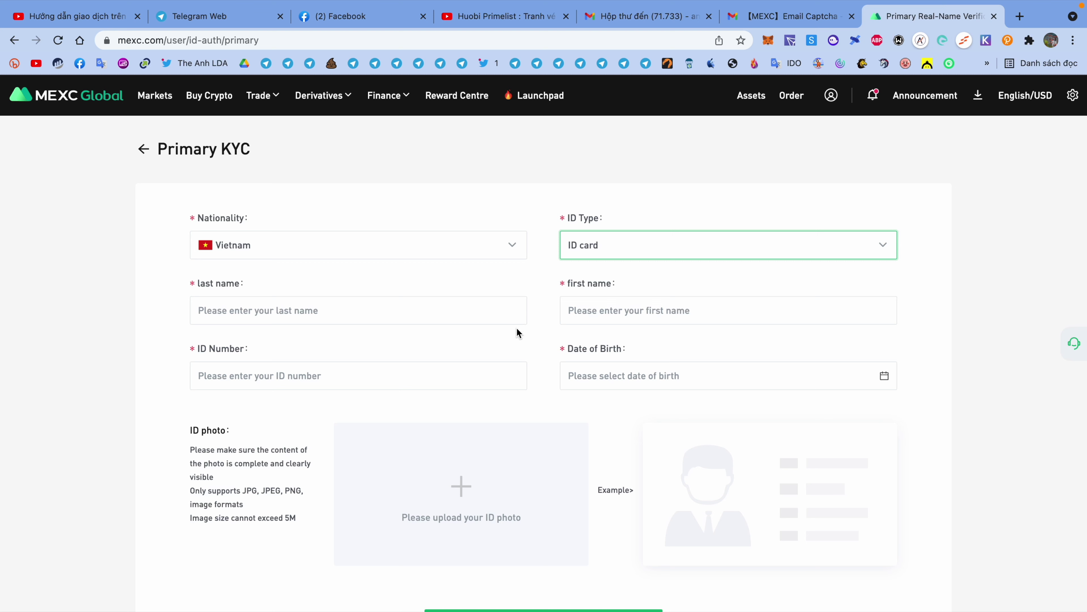
click(295, 316)
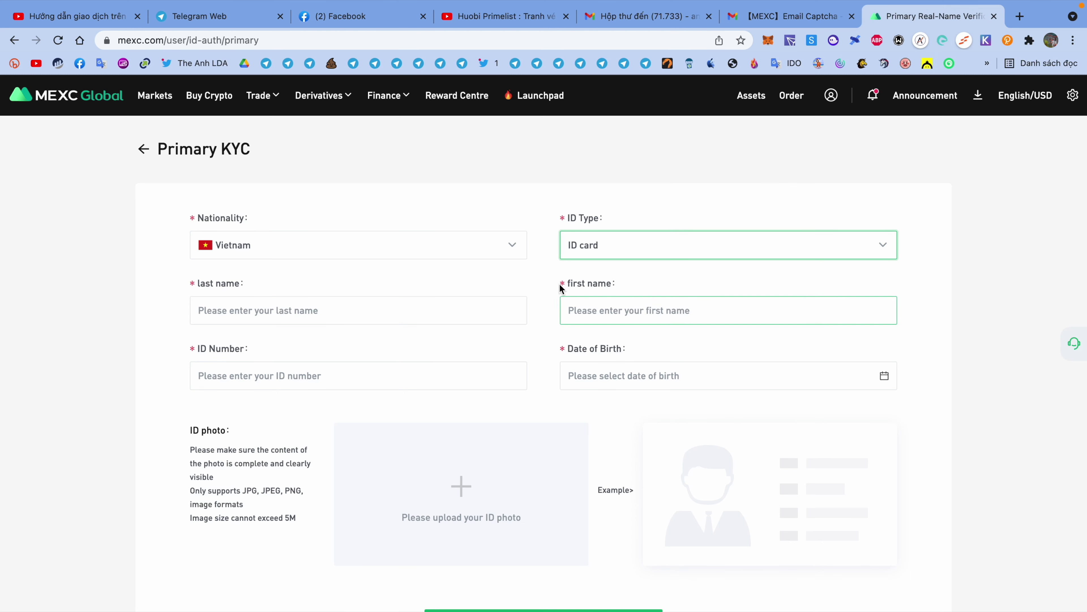
drag(565, 283, 624, 287)
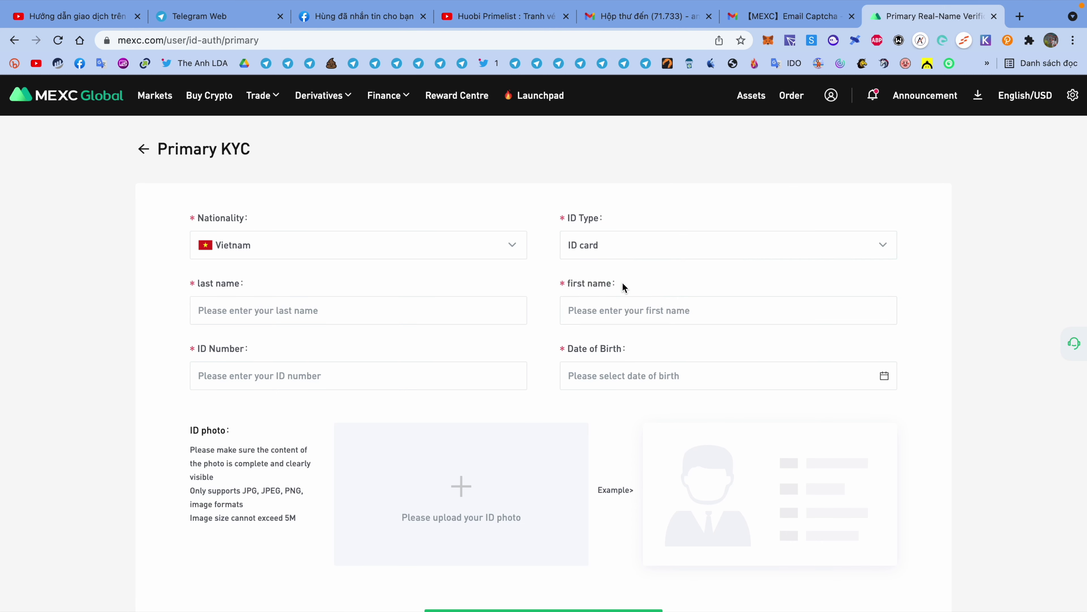
click(464, 284)
drag(558, 285, 624, 291)
click(616, 313)
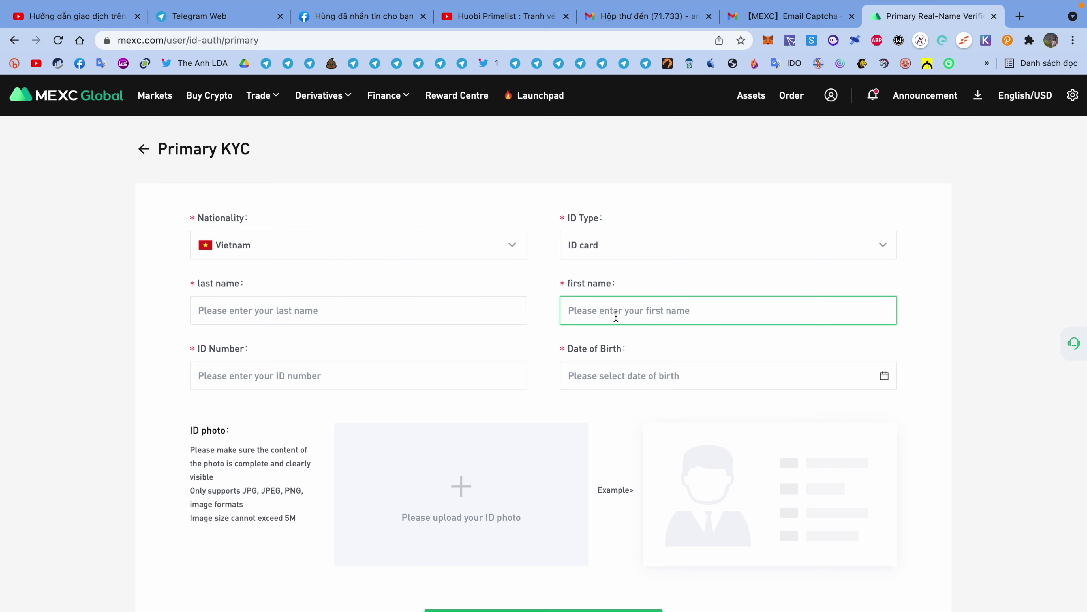
Point out the last name and ID Number fields on the Primary KYC form
click(199, 284)
drag(199, 284, 248, 283)
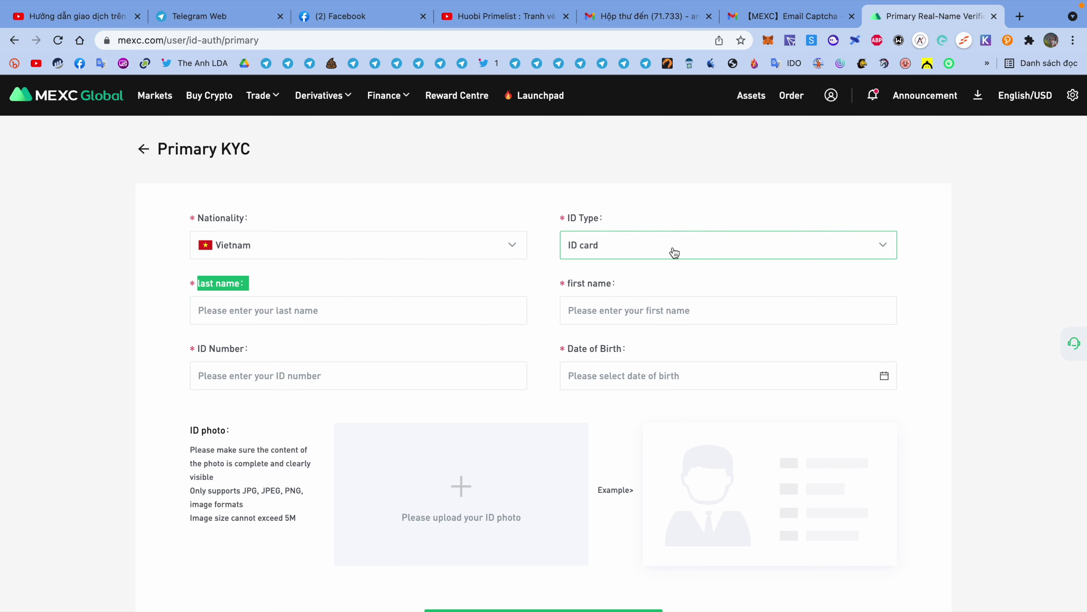
click(535, 293)
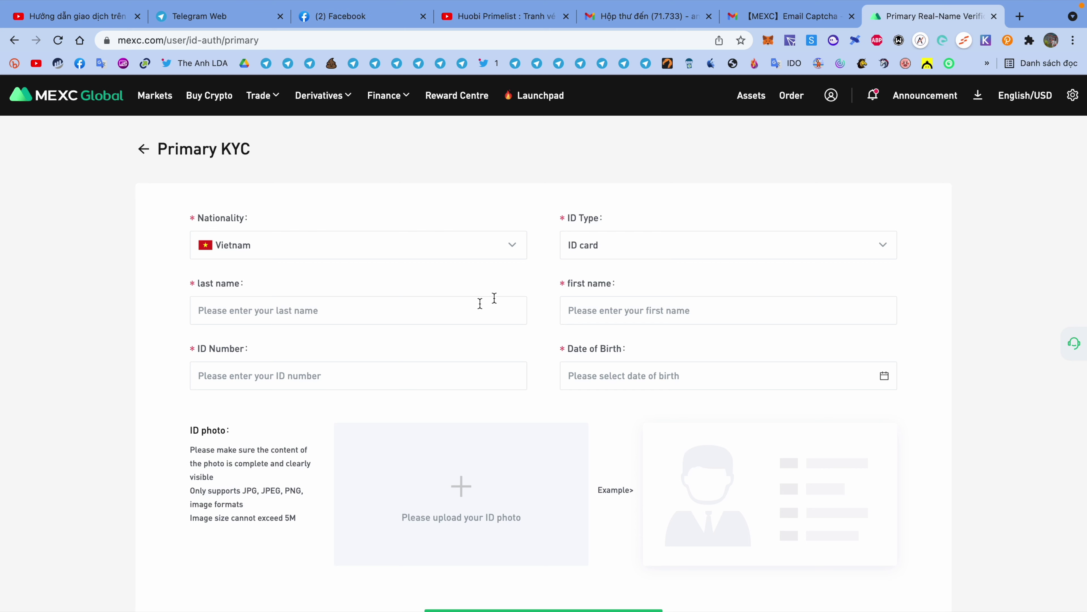
click(194, 351)
drag(195, 351, 259, 354)
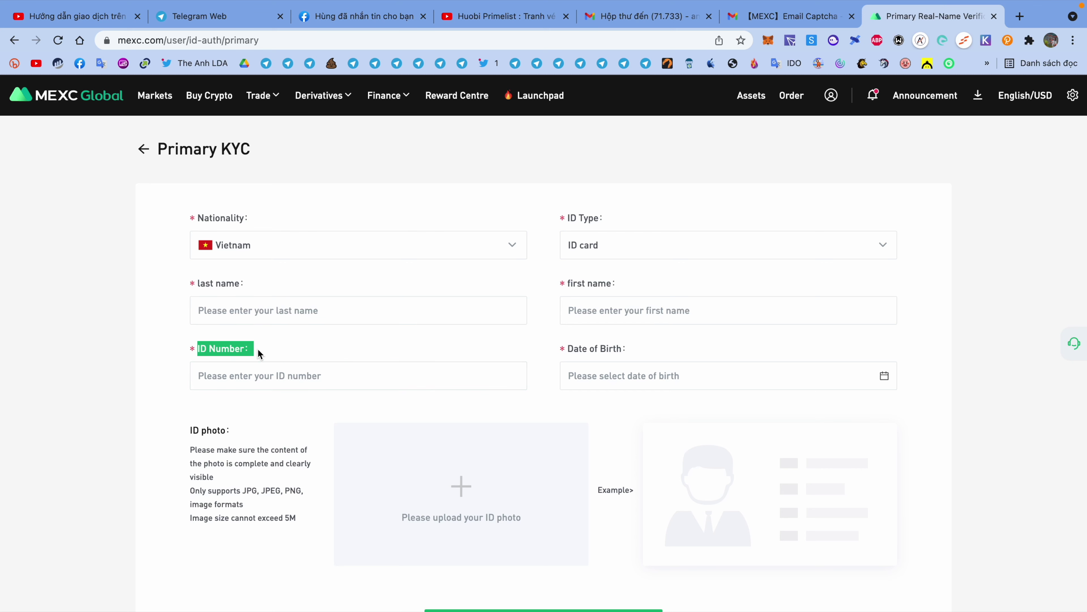
click(446, 378)
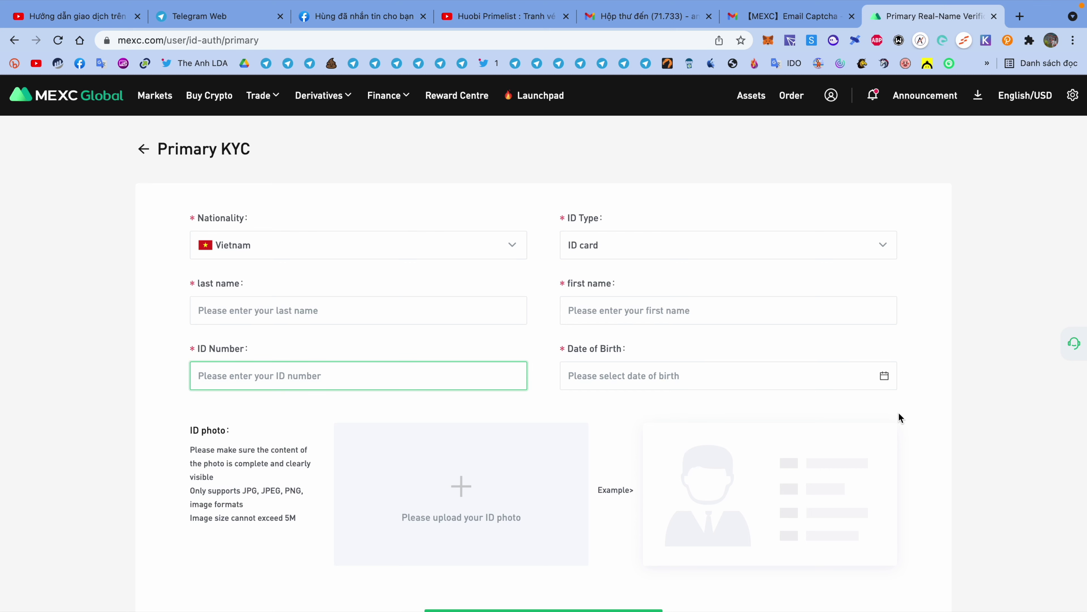
click(885, 377)
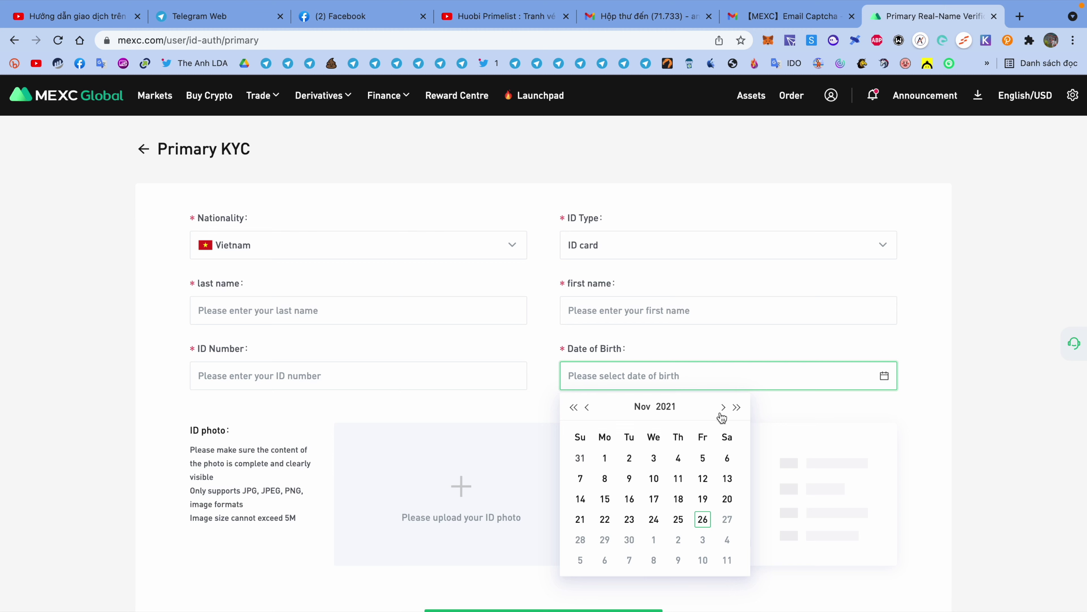
click(666, 406)
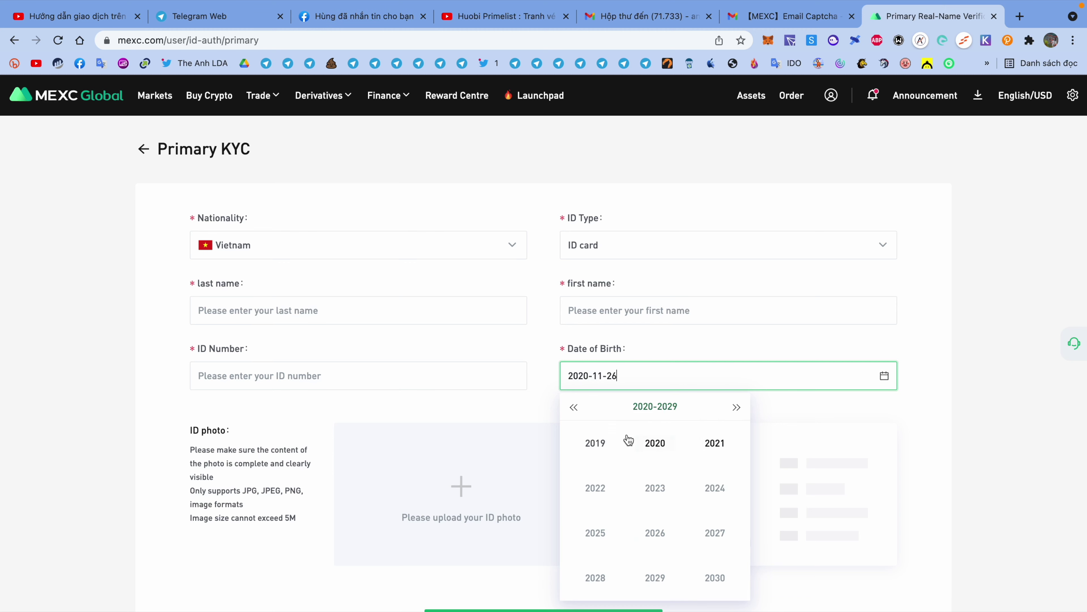
click(574, 407)
click(575, 409)
click(575, 409)
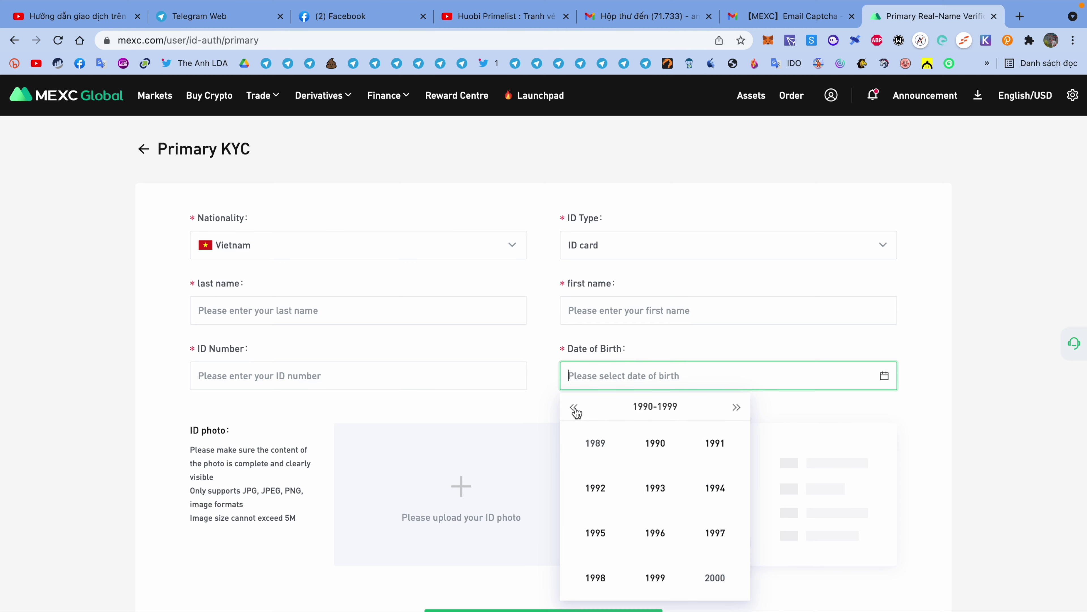
click(552, 408)
scroll(552, 407, down, 4)
triple_click(223, 260)
click(250, 262)
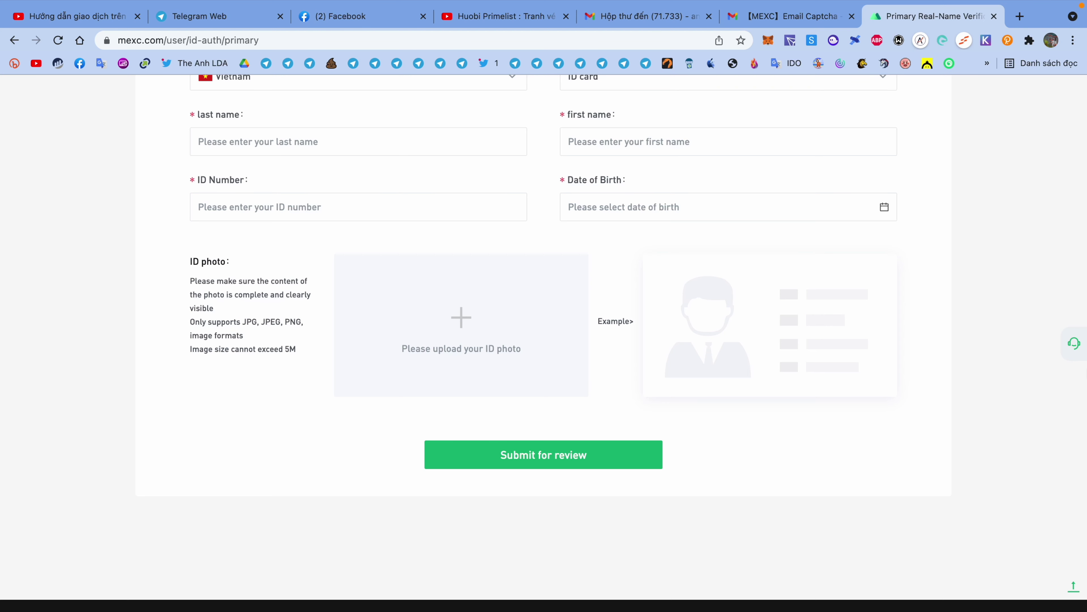
scroll(543, 306, up, 4)
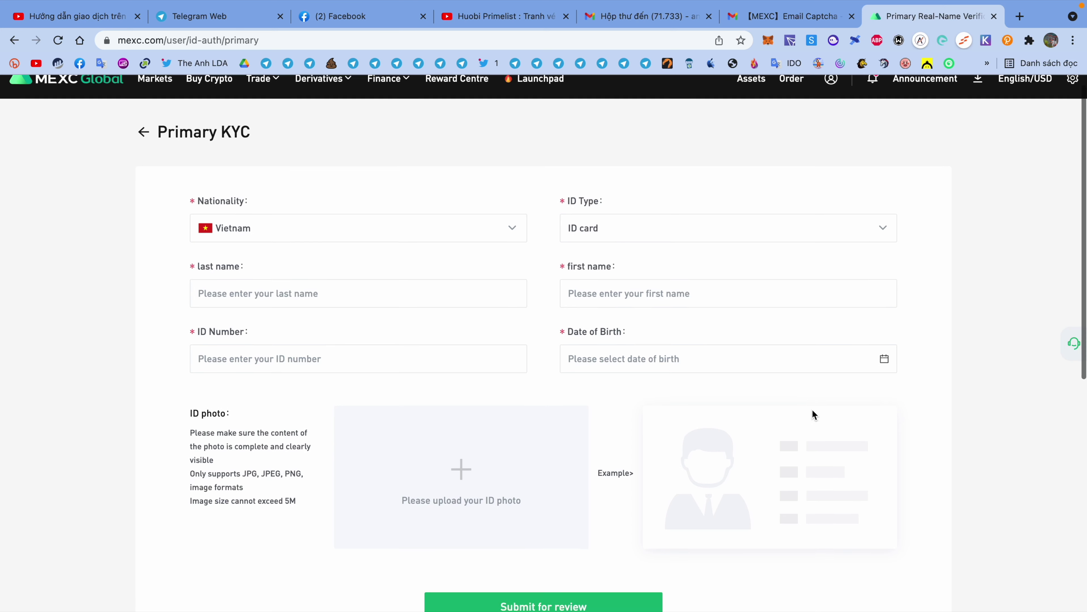
scroll(812, 409, down, 3)
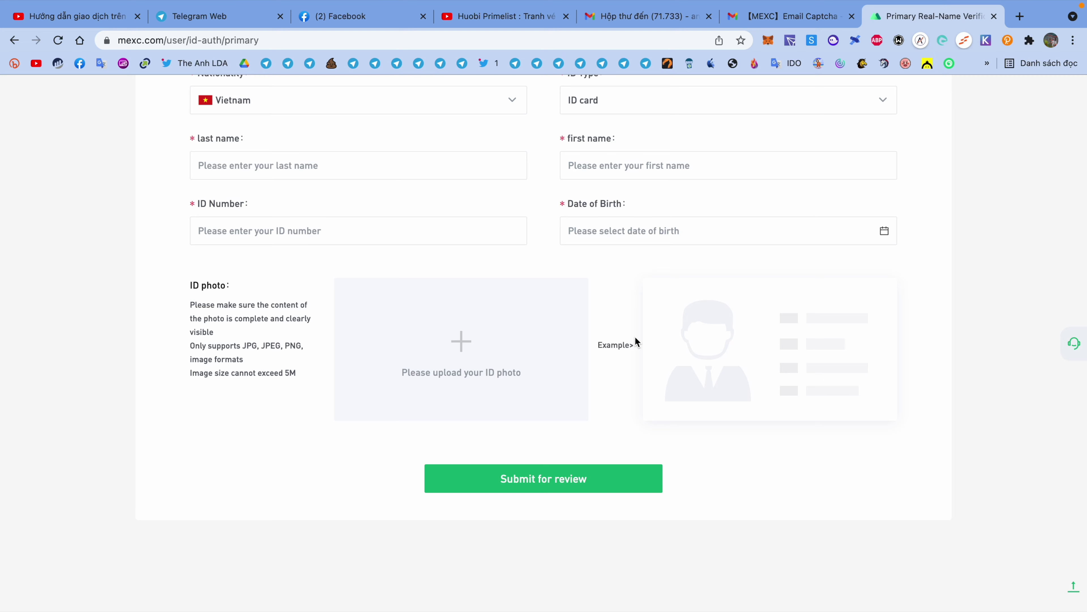
scroll(470, 342, up, 1)
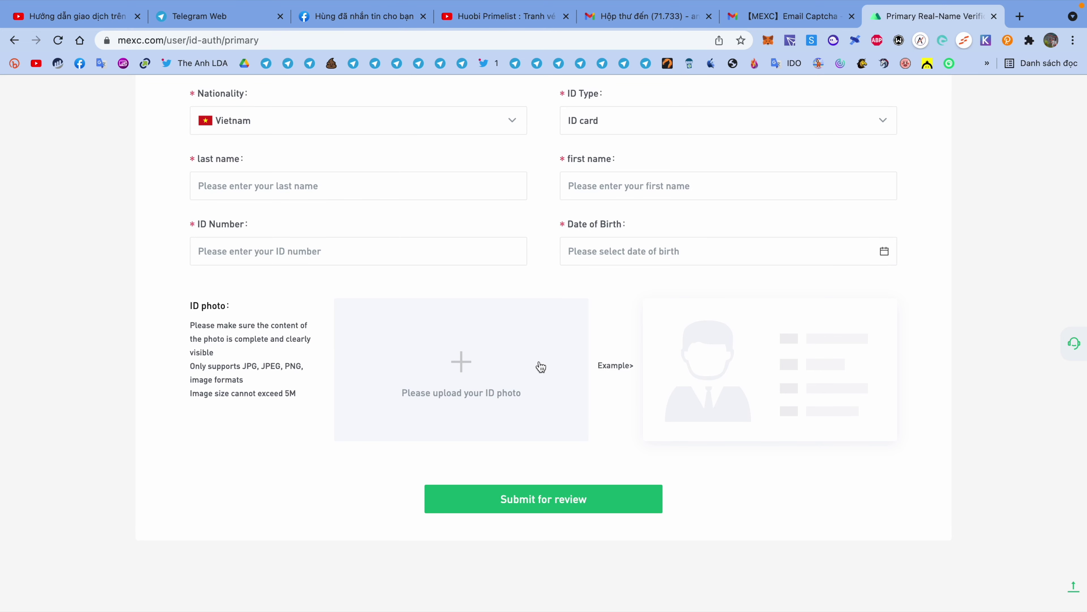
scroll(576, 362, up, 1)
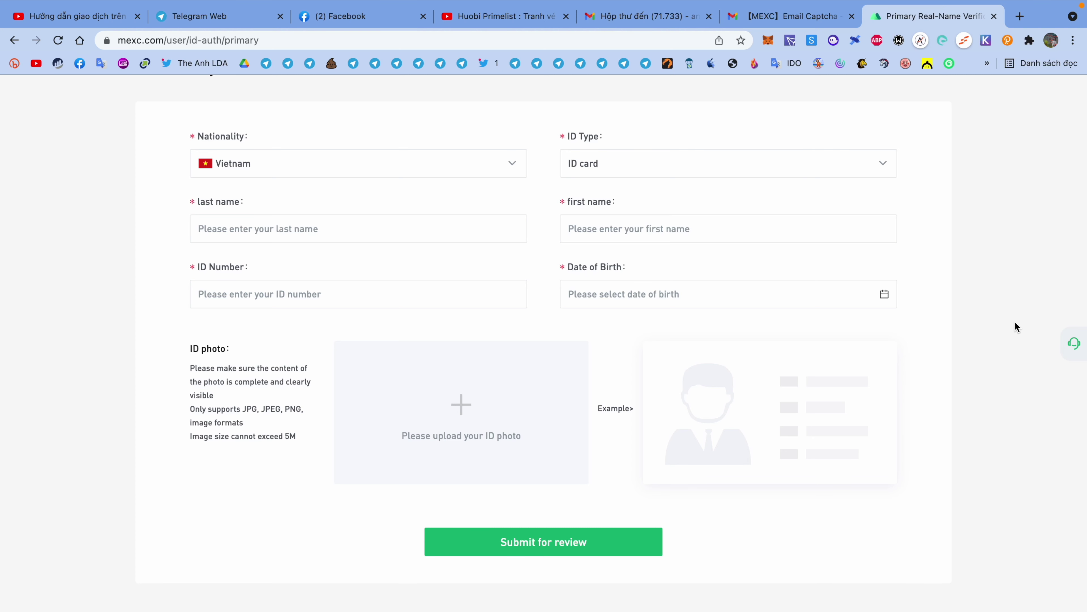
scroll(1016, 322, up, 2)
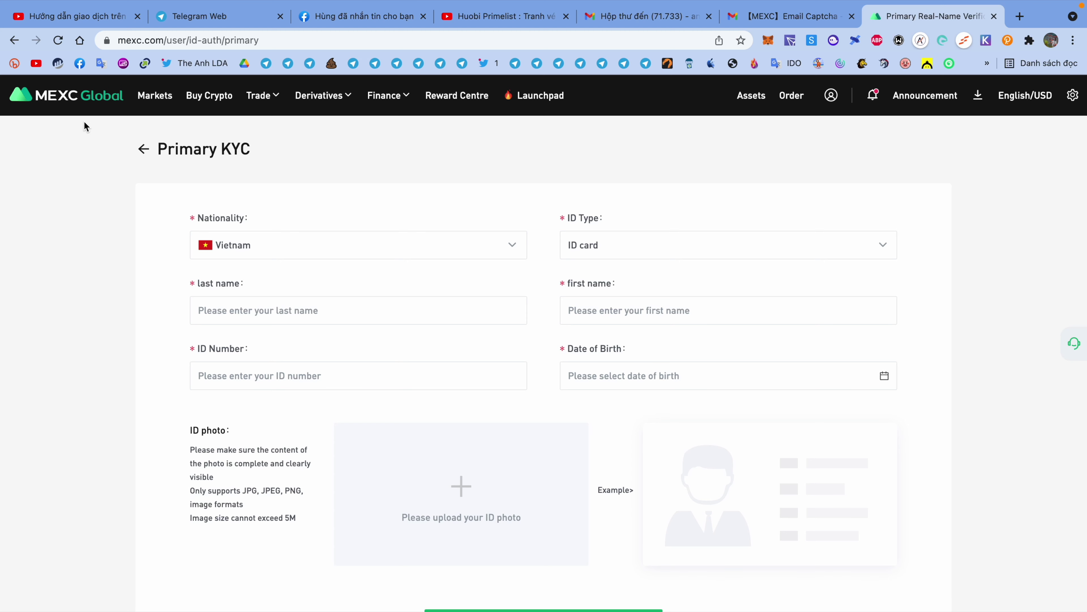
Dismiss the image options menu and return to the MEXC homepage via the logo
right_click(80, 95)
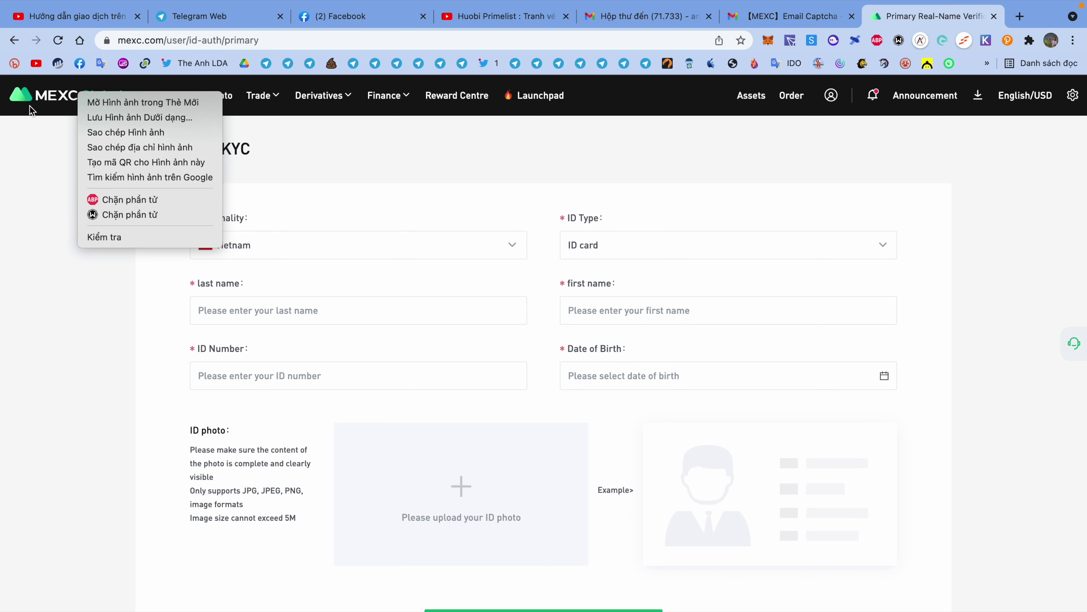
click(42, 94)
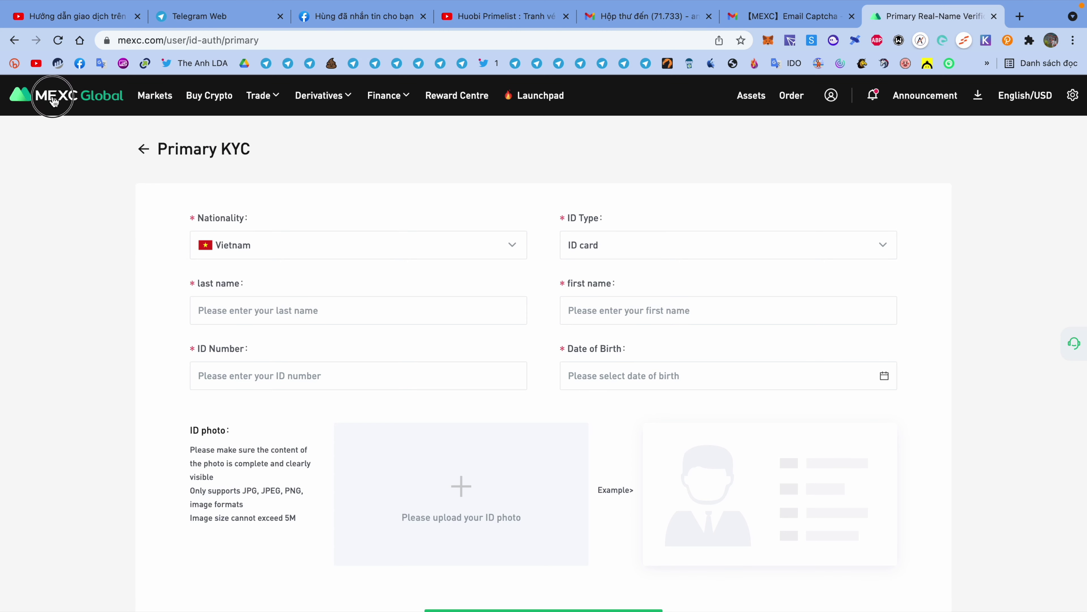
click(51, 97)
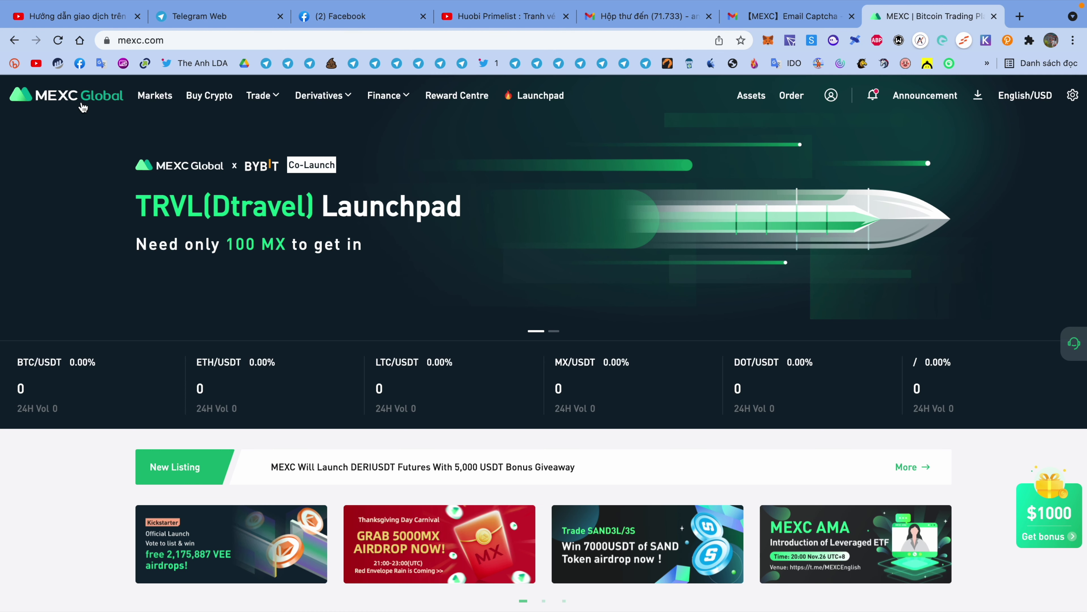